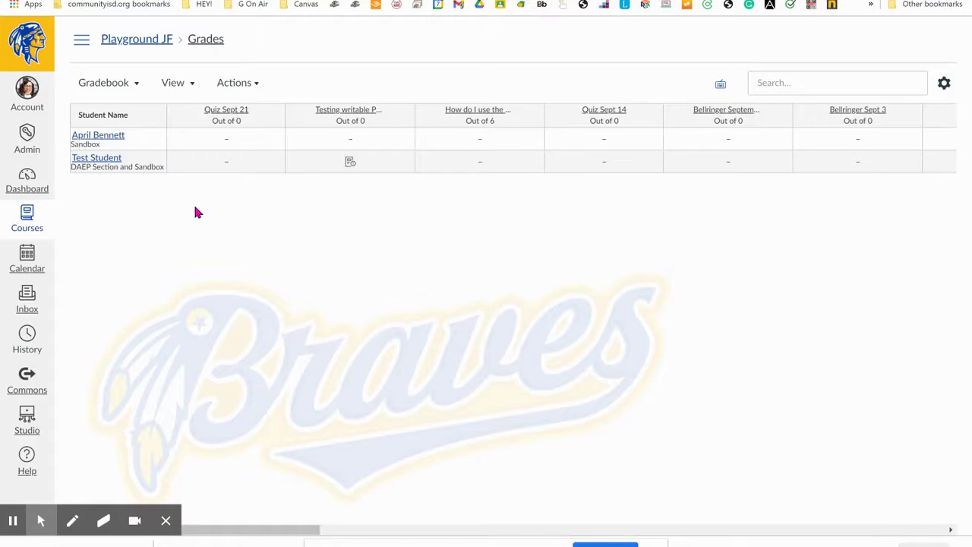
Step: Turn on the Assignment Groups, Modules and Sections filters in the gradebook view
click(191, 84)
mouse_move(204, 141)
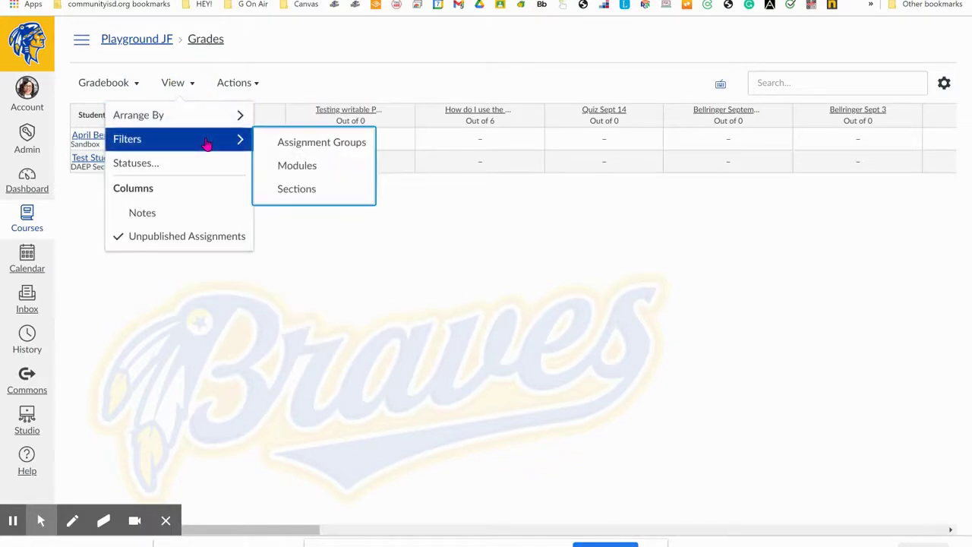
click(263, 142)
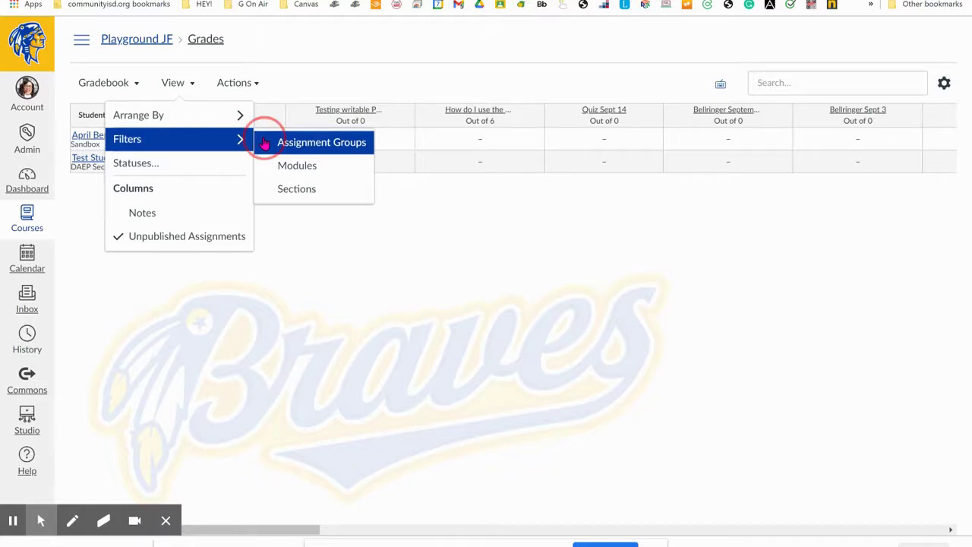
click(193, 88)
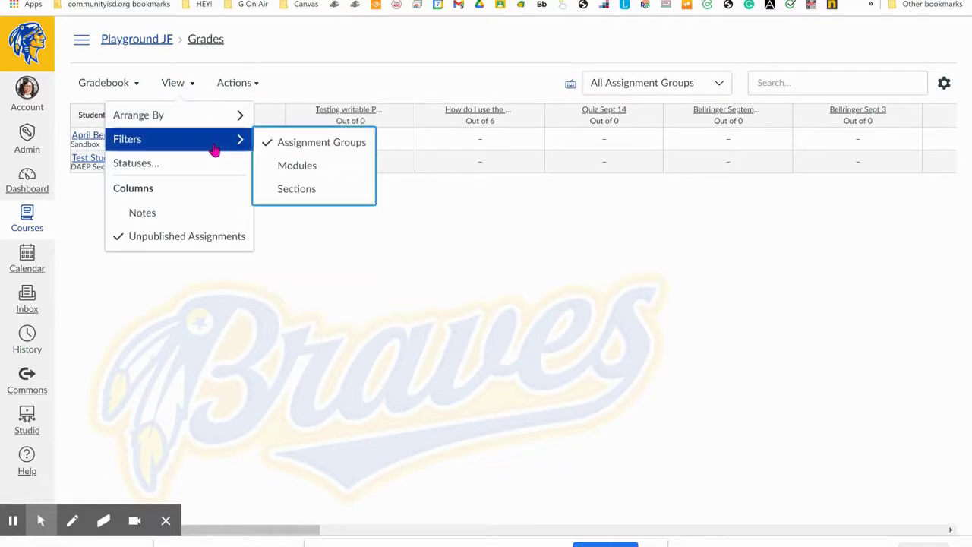
click(272, 164)
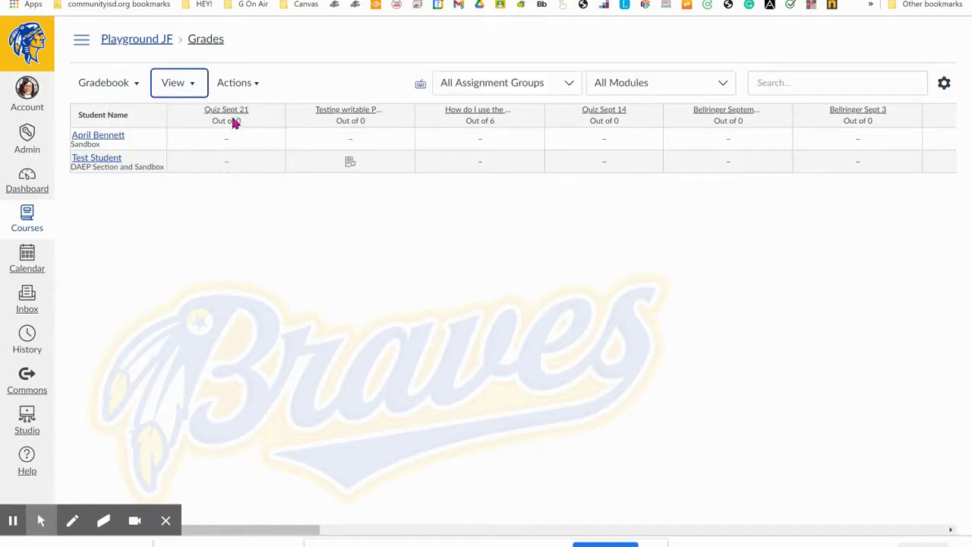
click(191, 85)
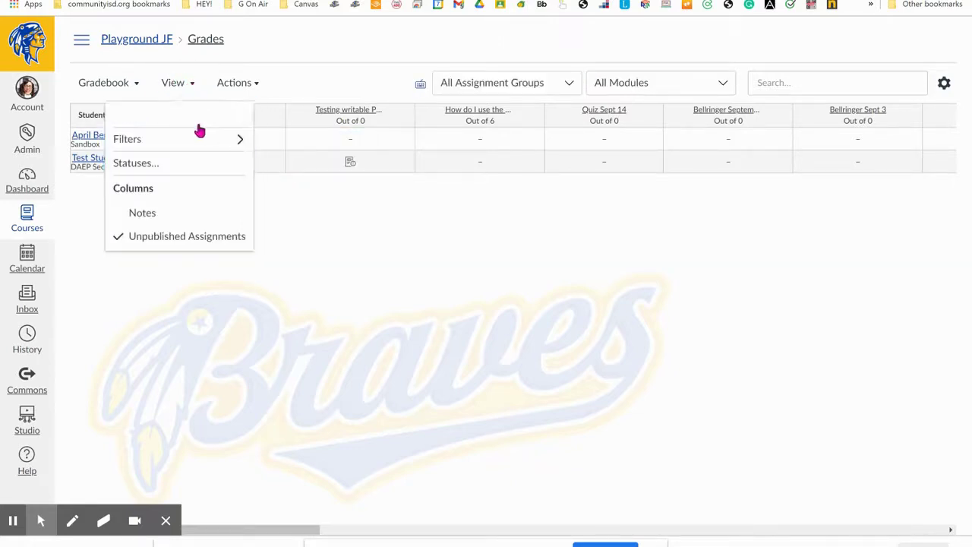
mouse_move(205, 147)
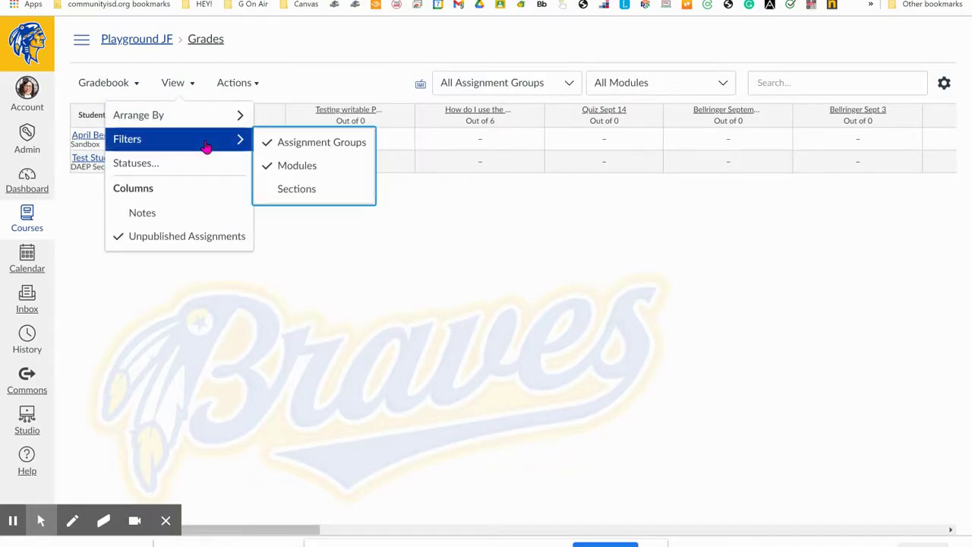
click(271, 190)
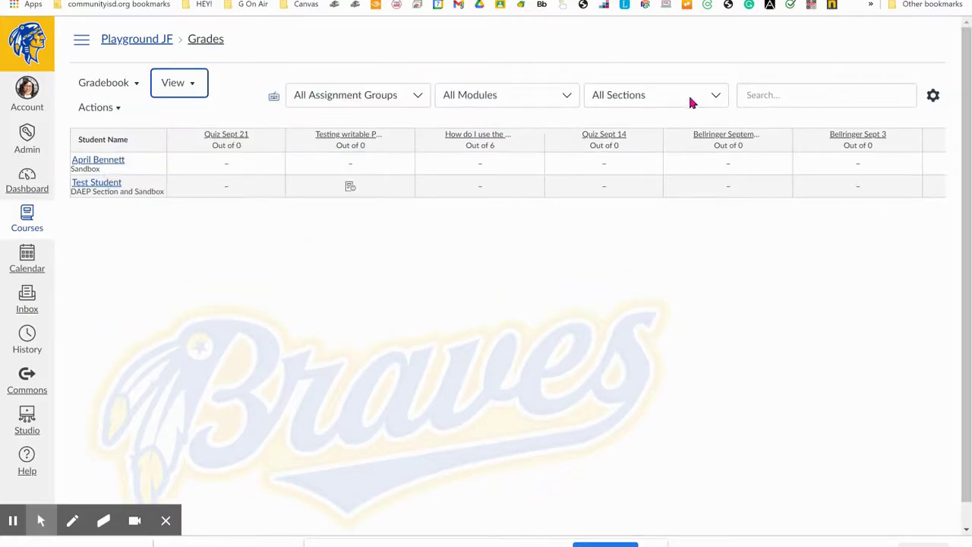
Step: Review the available choices in the gradebook's section, module and assignment group filters
click(715, 97)
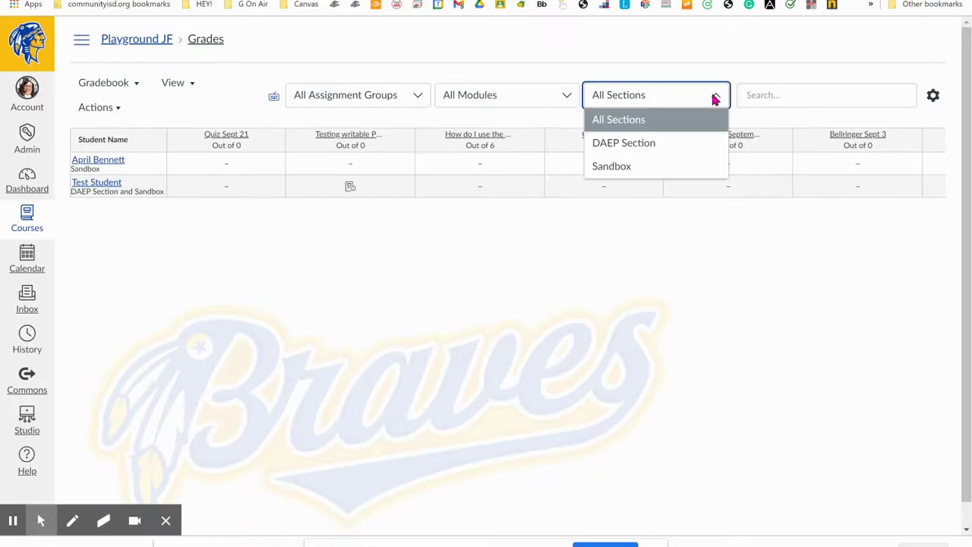
click(562, 96)
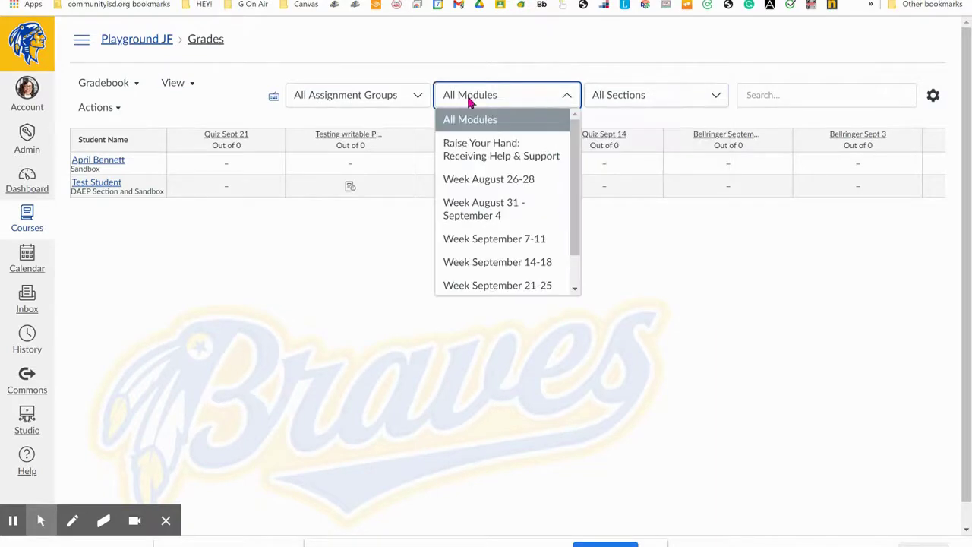
click(417, 96)
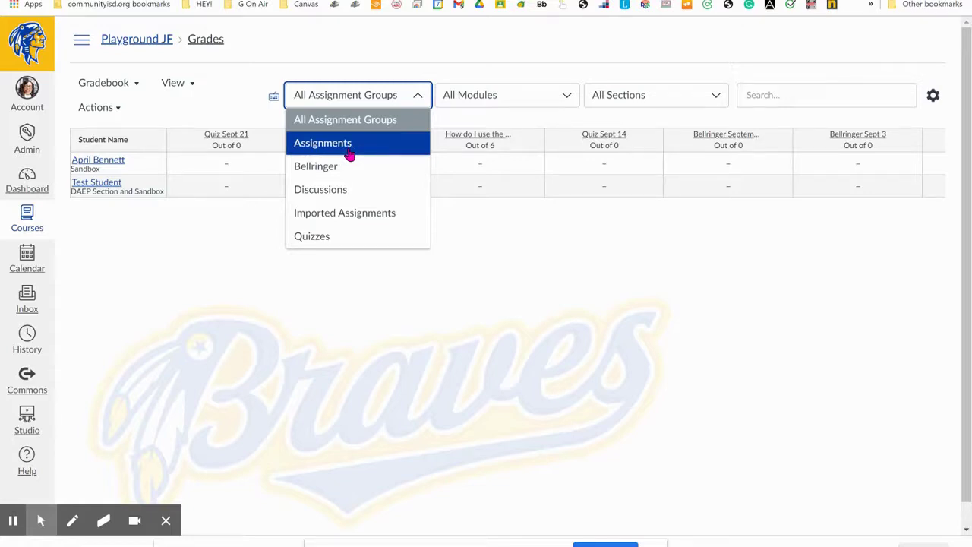
click(475, 278)
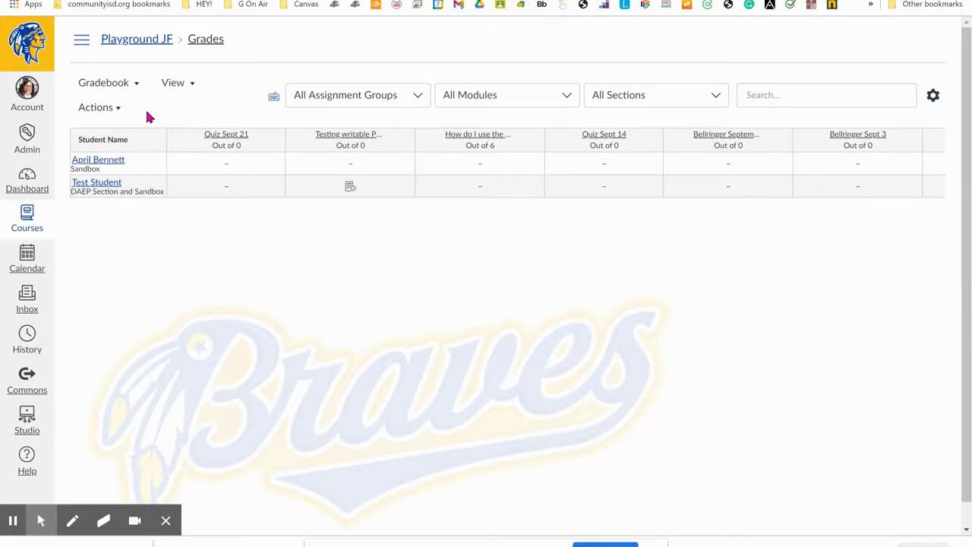
Step: Export the gradebook for the Playground JF course
click(113, 110)
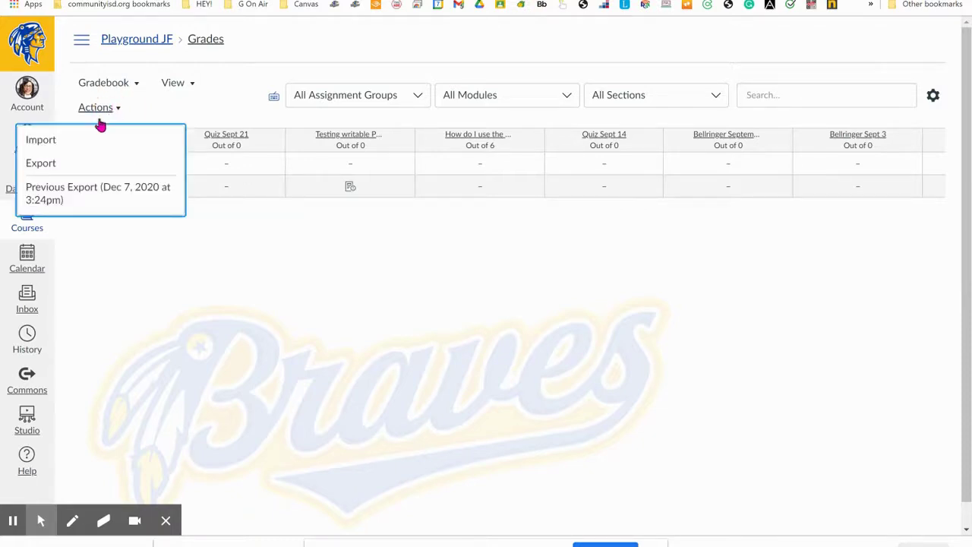
click(57, 166)
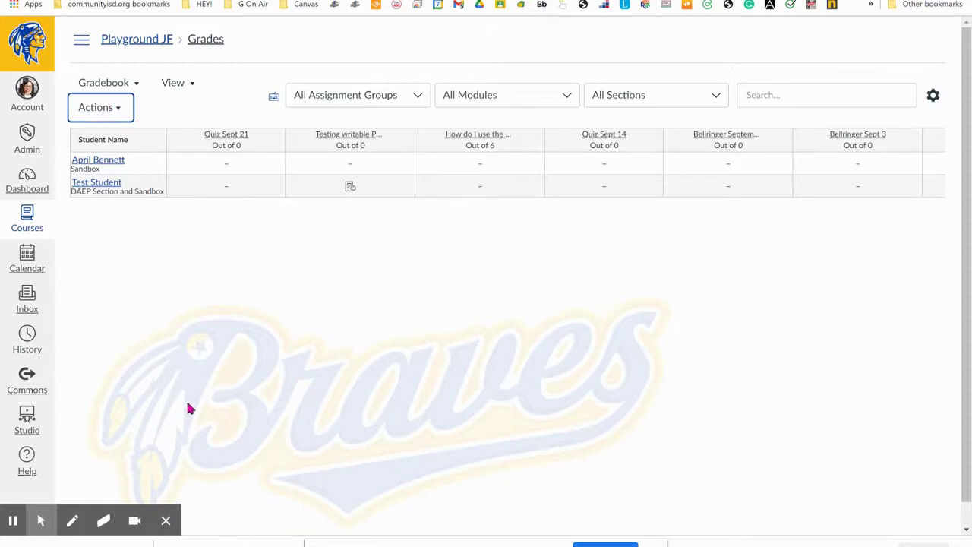
click(41, 520)
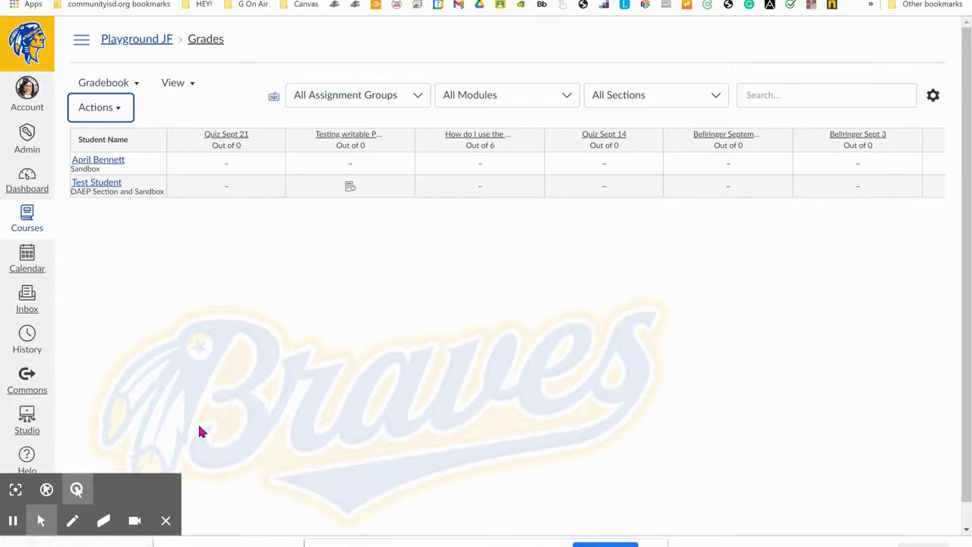
Step: Go from the gradebook to the Playground JF course home page and open the course settings
click(80, 42)
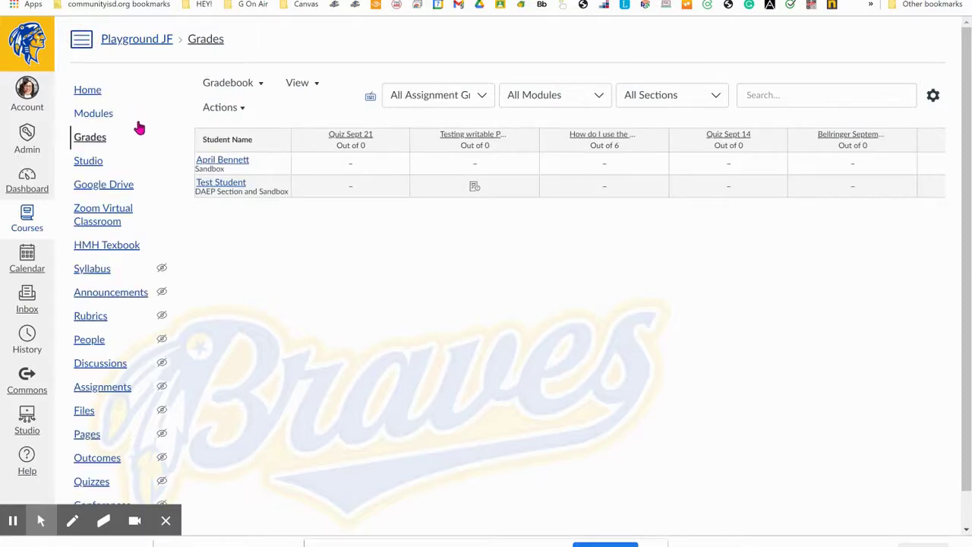
click(86, 91)
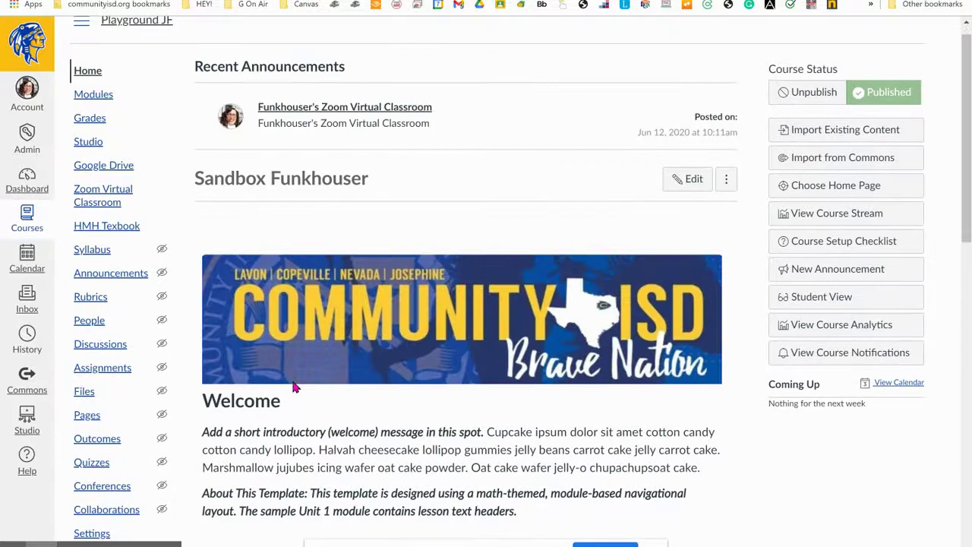
scroll(169, 369, down, 2)
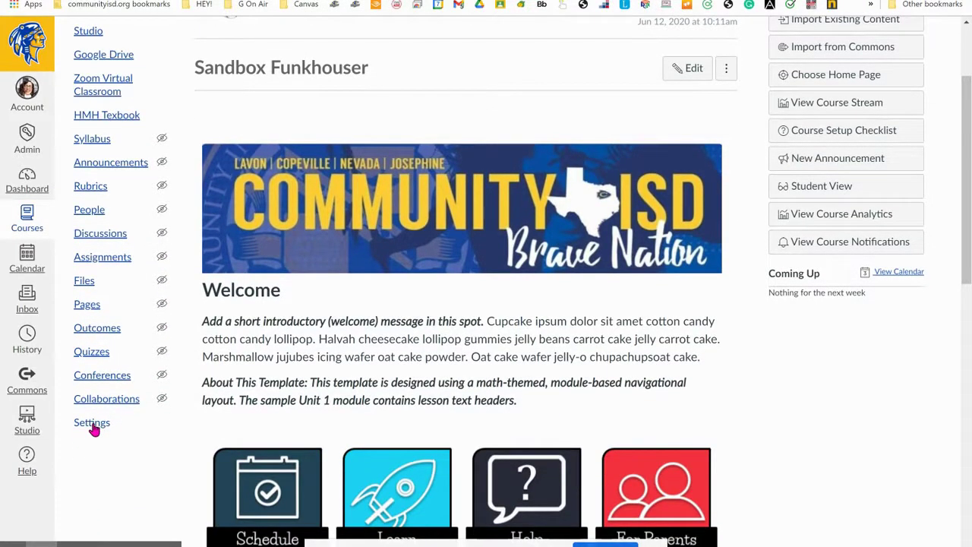
click(92, 426)
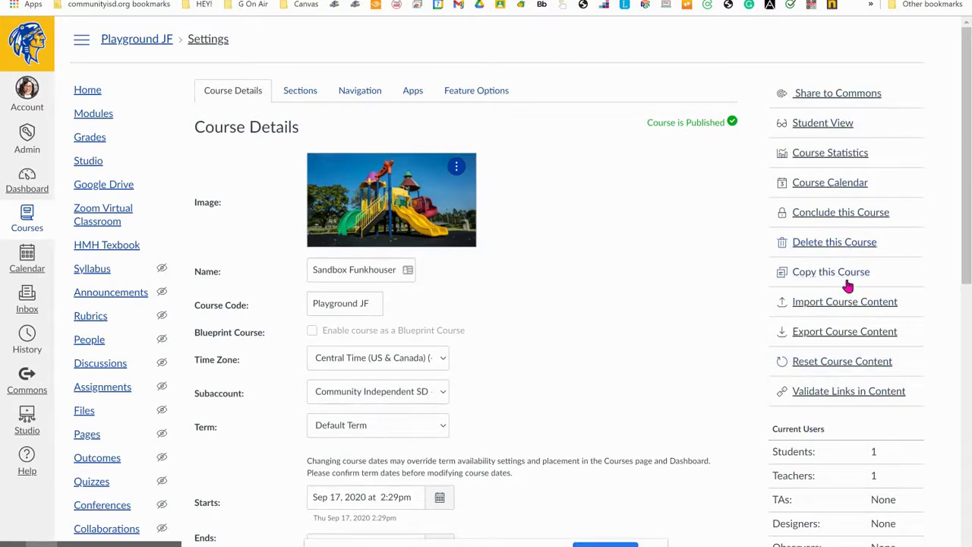
Step: Create a content export of type Course for the Playground JF course and download the new export
click(843, 332)
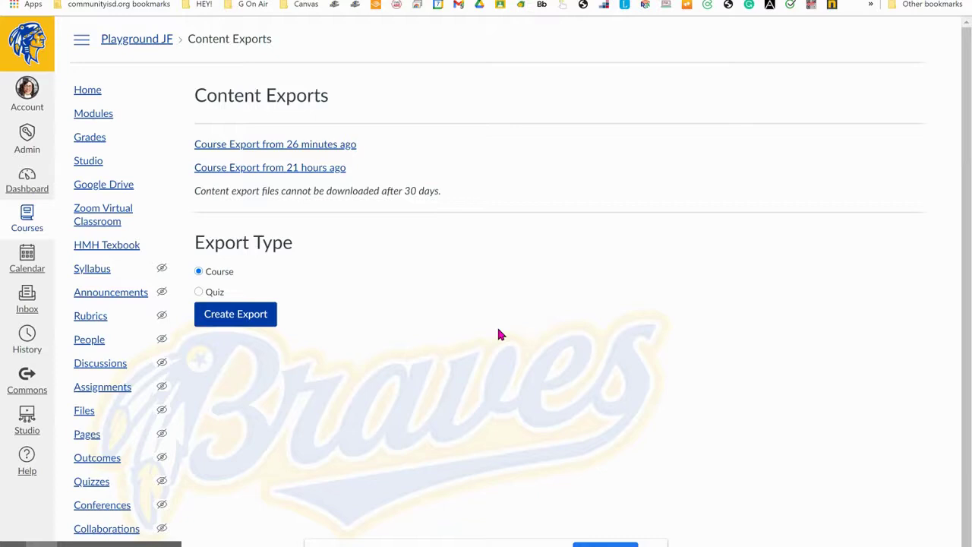
click(243, 315)
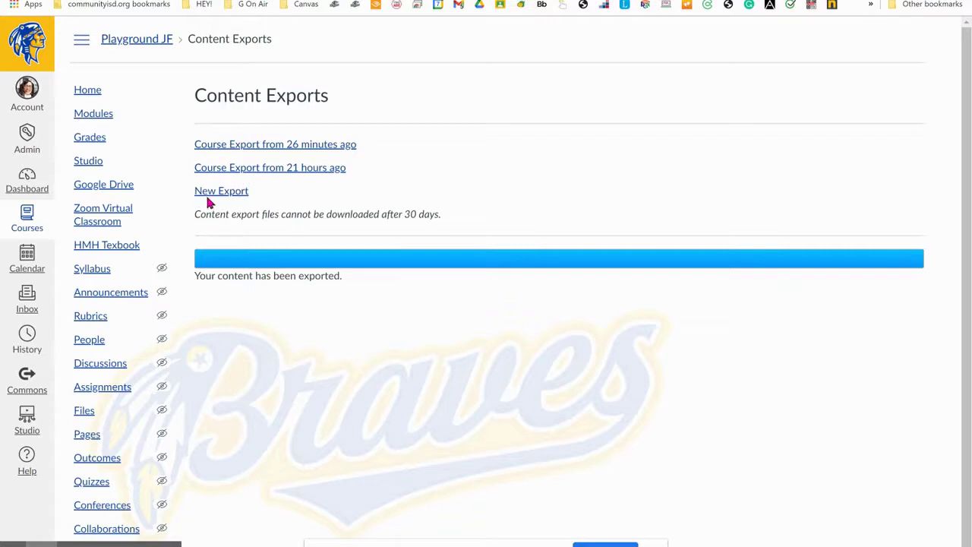
click(220, 196)
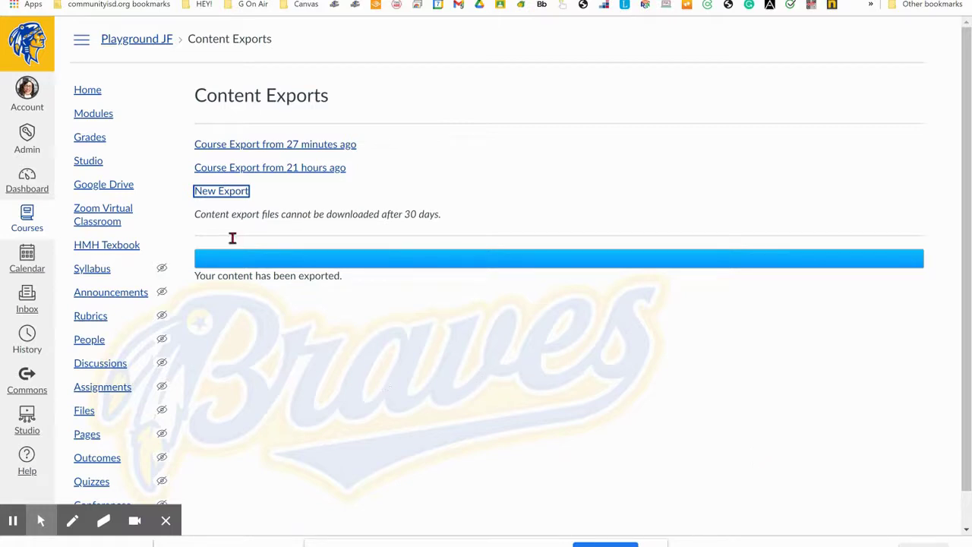
Step: Open the unpublished Importing Commons Content course from the dashboard and go to its settings
click(29, 180)
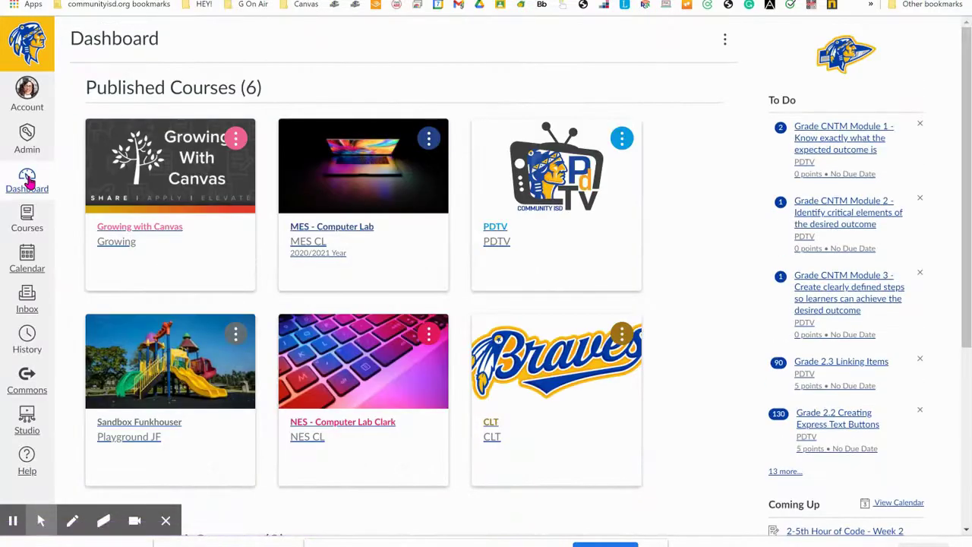
scroll(690, 339, down, 3)
scroll(689, 339, down, 1)
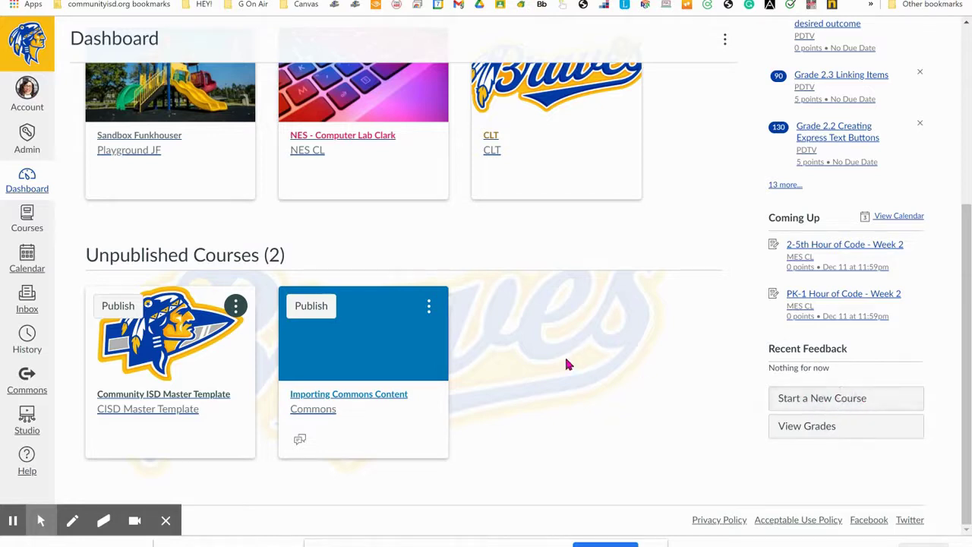
click(353, 348)
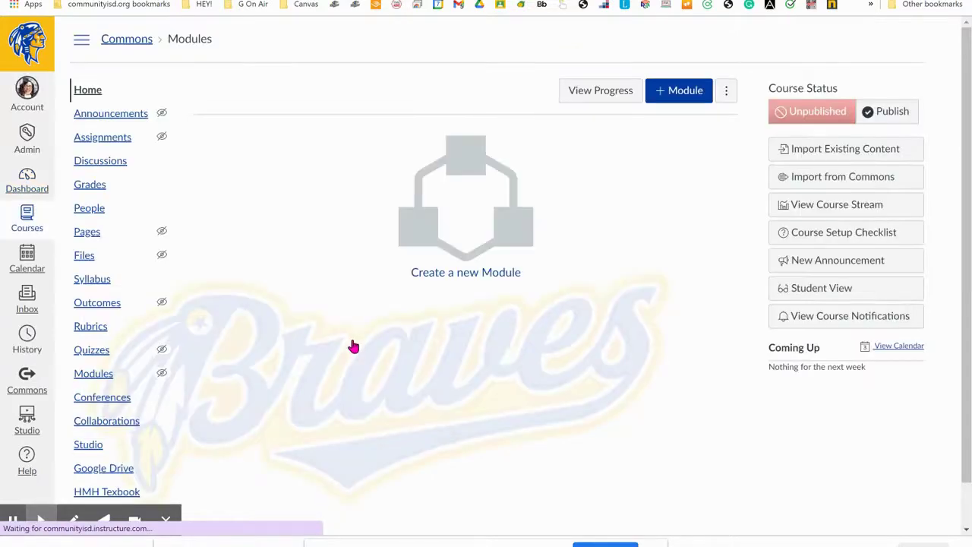
scroll(269, 401, down, 1)
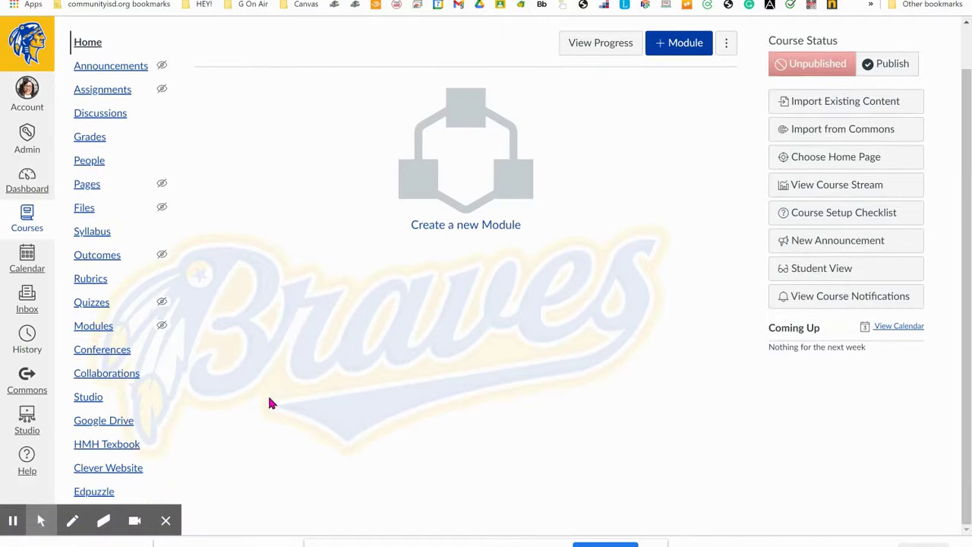
scroll(270, 400, up, 1)
scroll(270, 401, down, 1)
key(ctrl+minus)
click(75, 510)
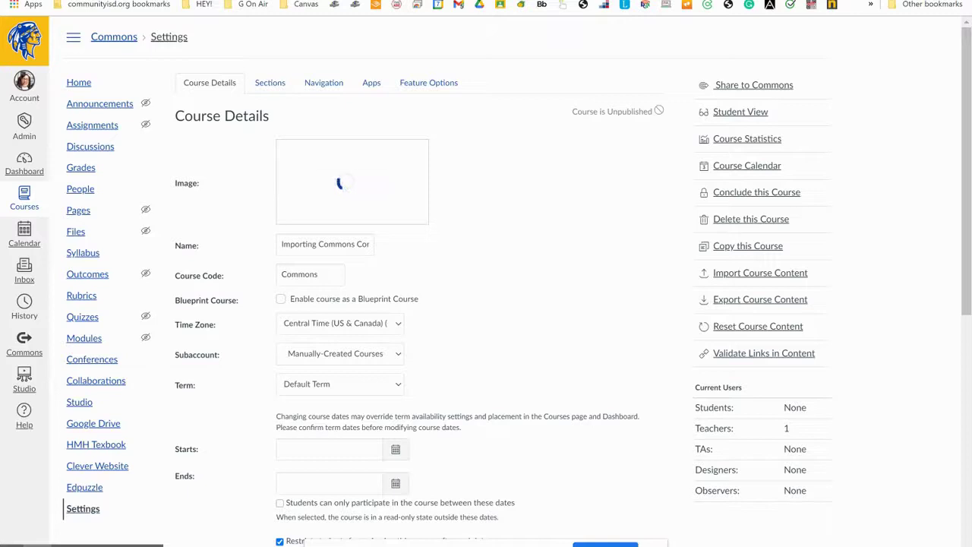
Step: Open the course content import page and set the content type to Canvas Course Export Package
key(alt+f)
click(917, 104)
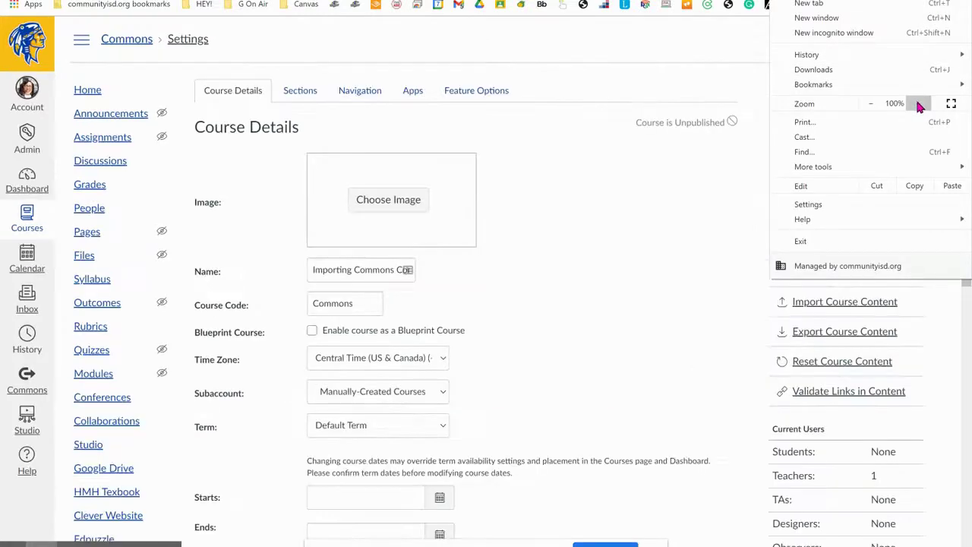
click(699, 342)
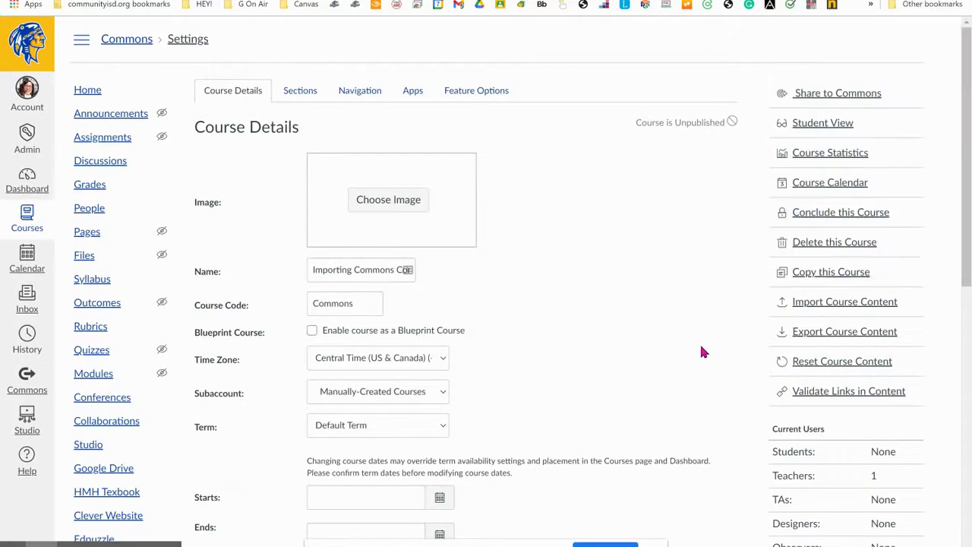
click(842, 305)
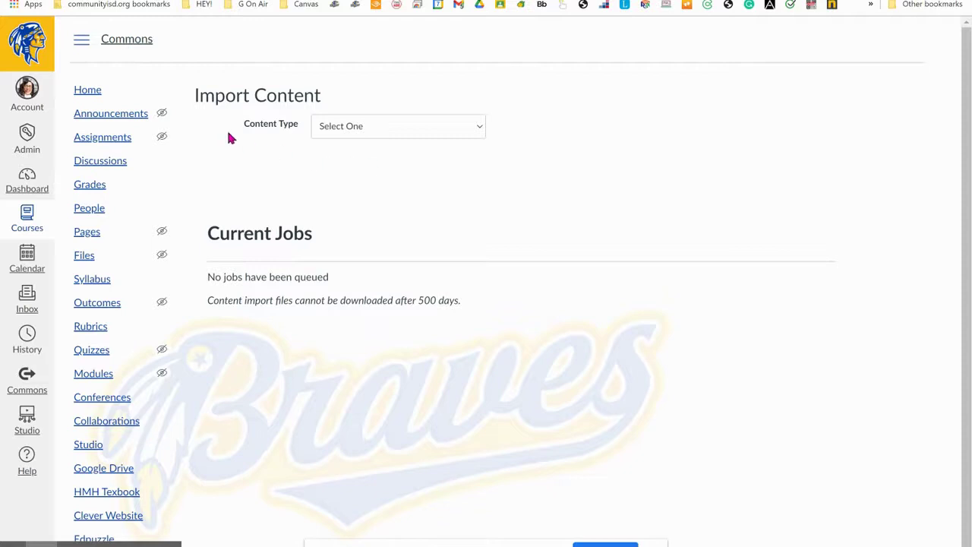
click(446, 129)
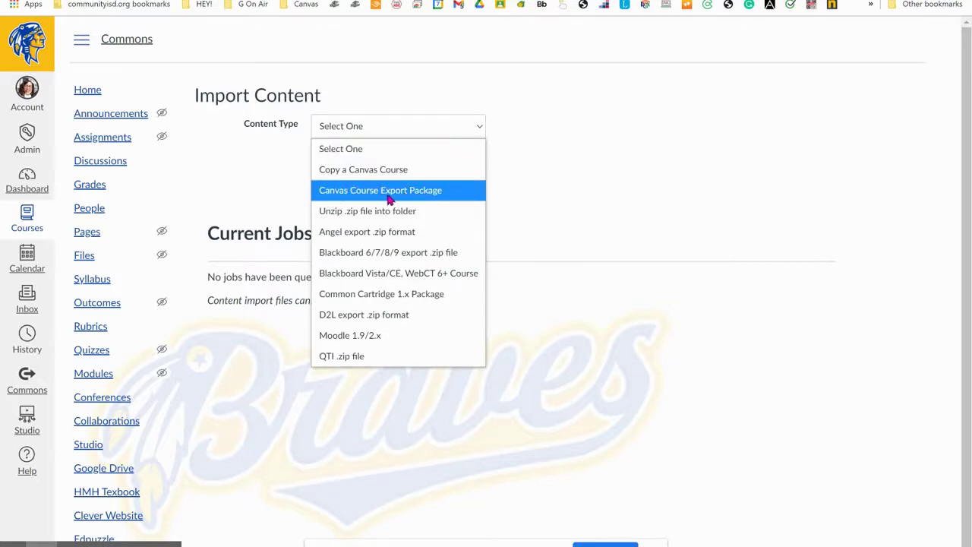
click(429, 197)
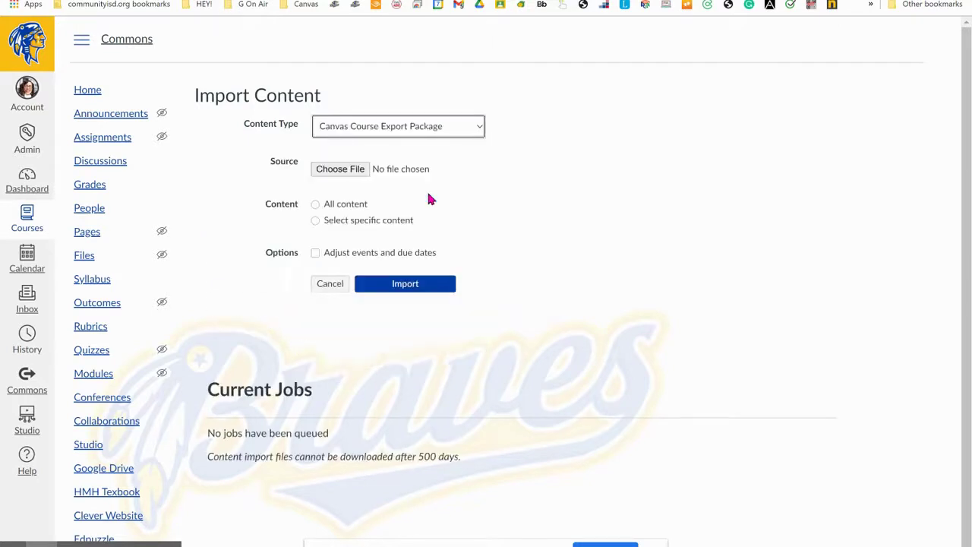
Step: Choose all content, select today's .imscc export file as the source, and start the import
click(314, 204)
click(349, 171)
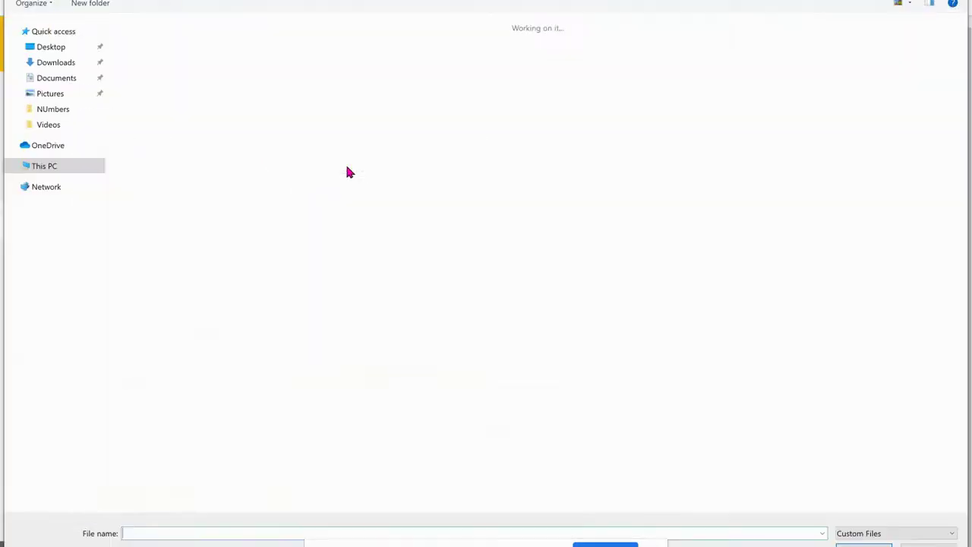
click(175, 63)
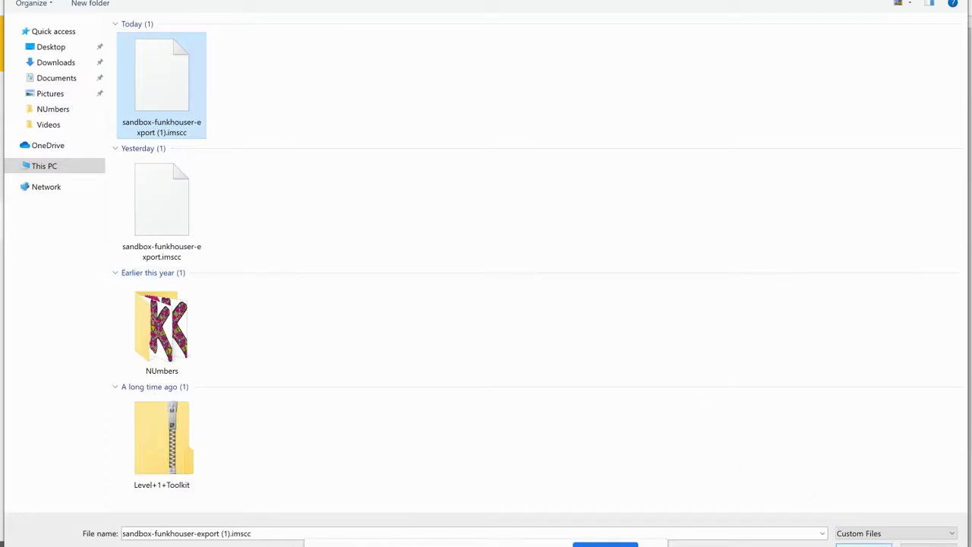
key(Return)
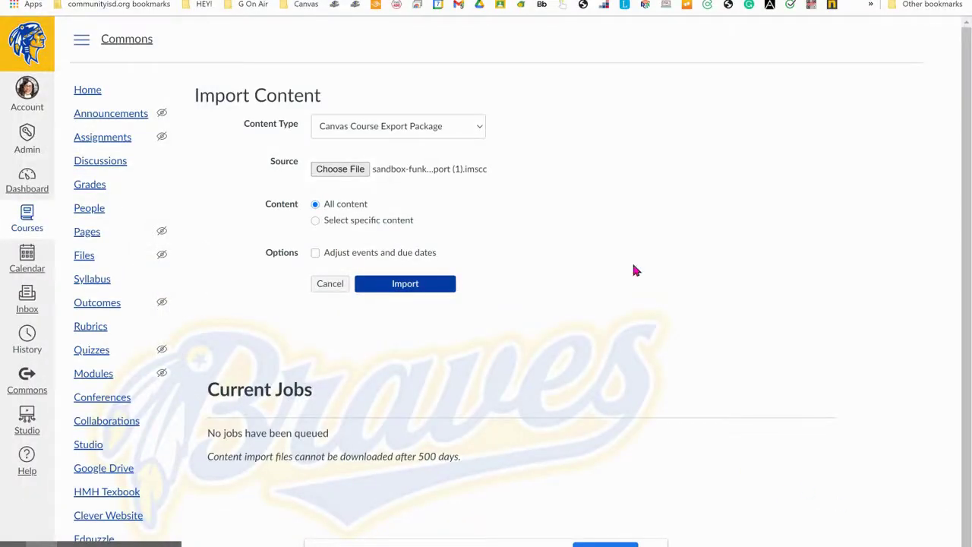
click(416, 288)
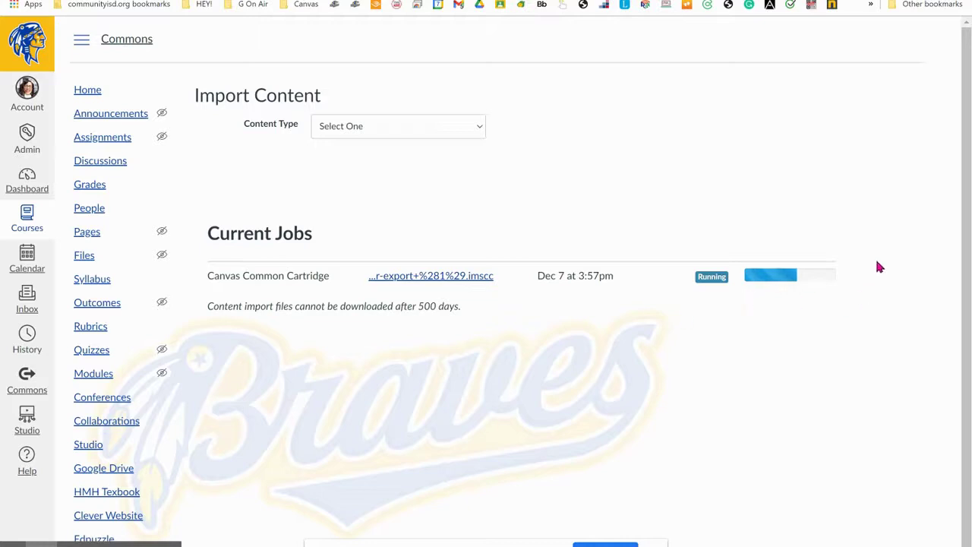
key(ctrl+Tab)
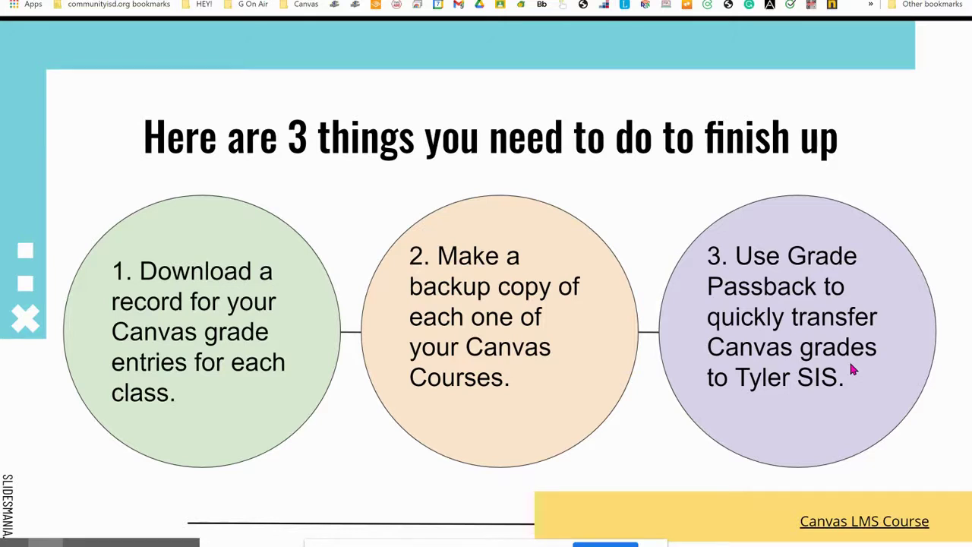
key(Right)
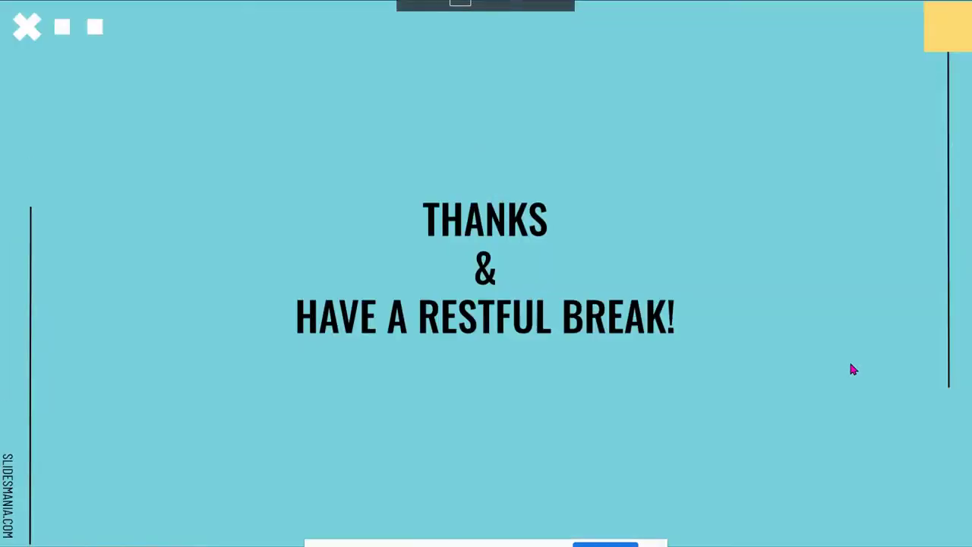